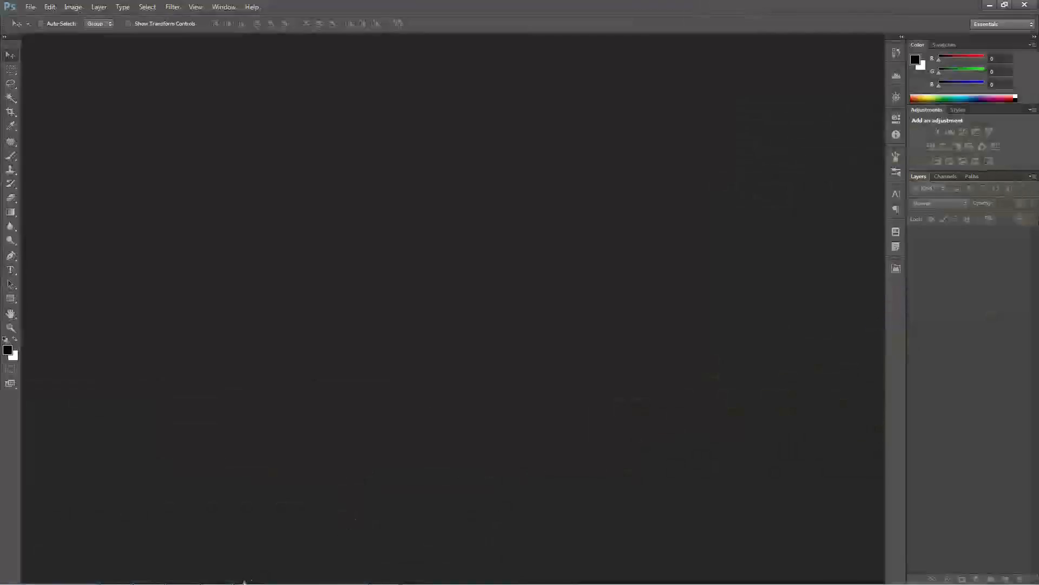
Step: Switch to Lightroom and maximize its window
mouse_move(248, 581)
left_click(156, 576)
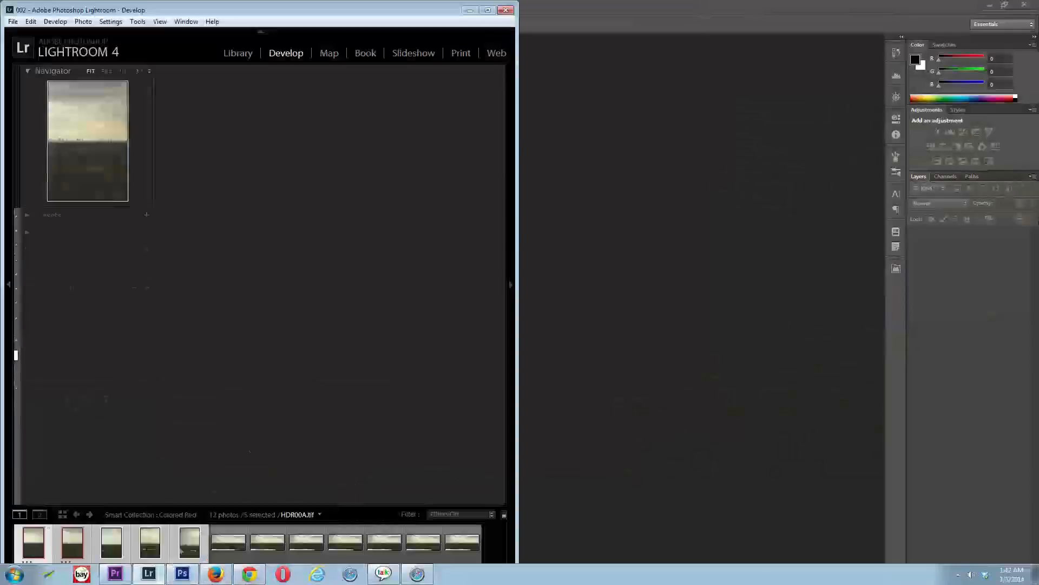
left_click_drag(352, 10, 407, 6)
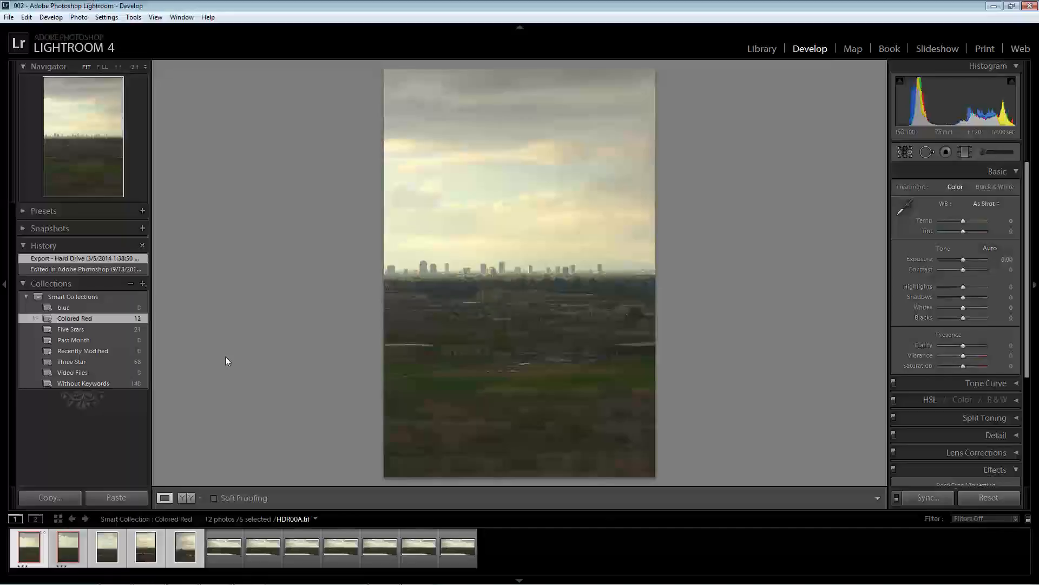
Step: Review the five selected HDR photos one by one, comparing how the skyline and sky continue from frame to frame
key("Left")
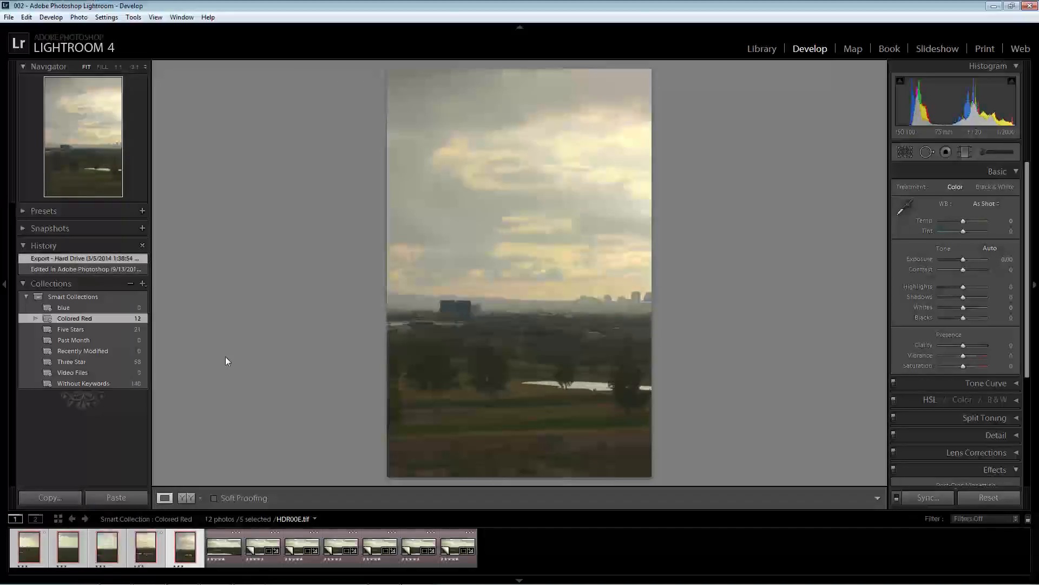
key("Right")
key("Right")
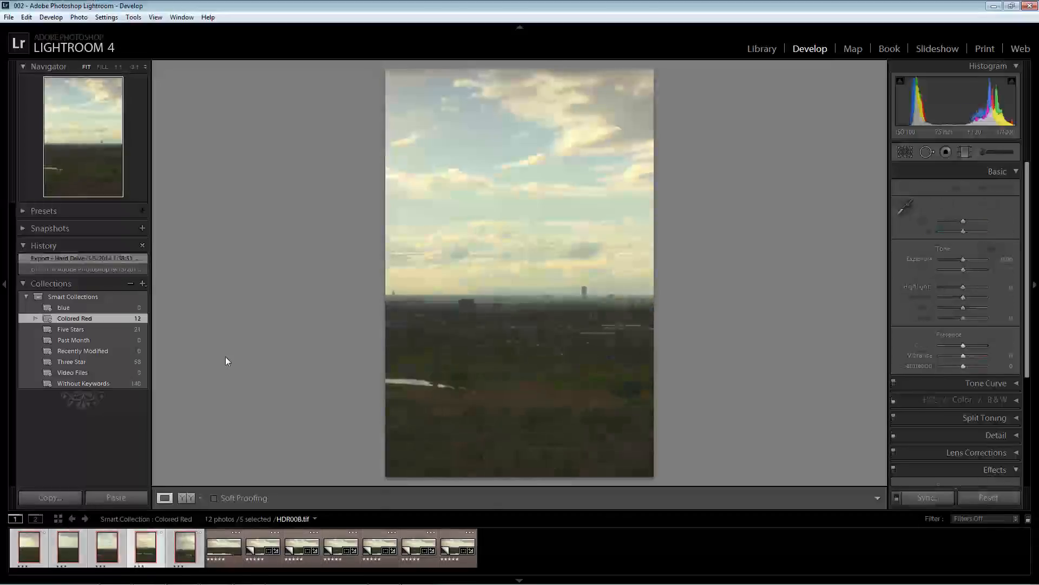
key("Right")
key("Right")
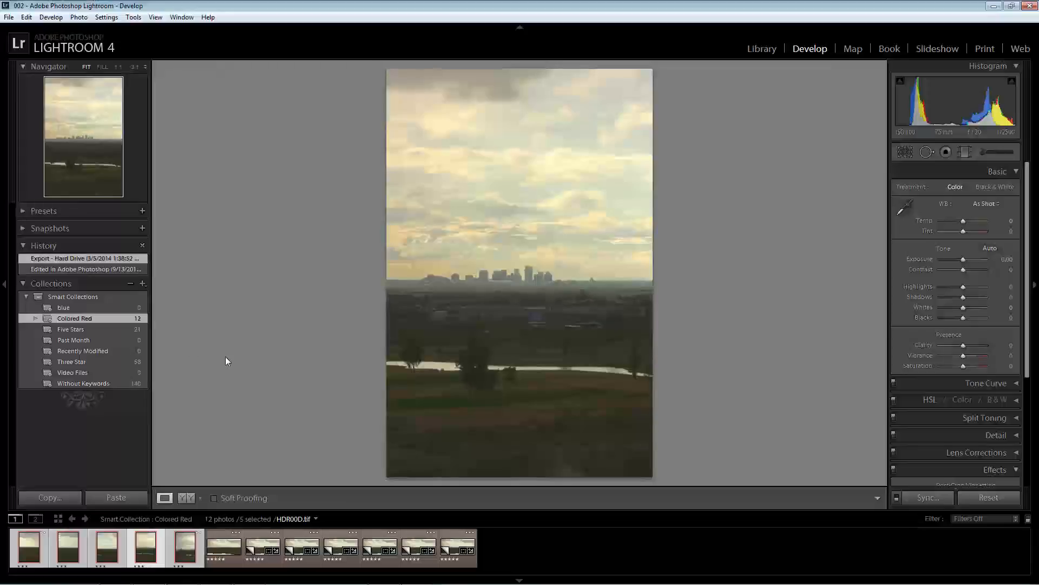
key("Right")
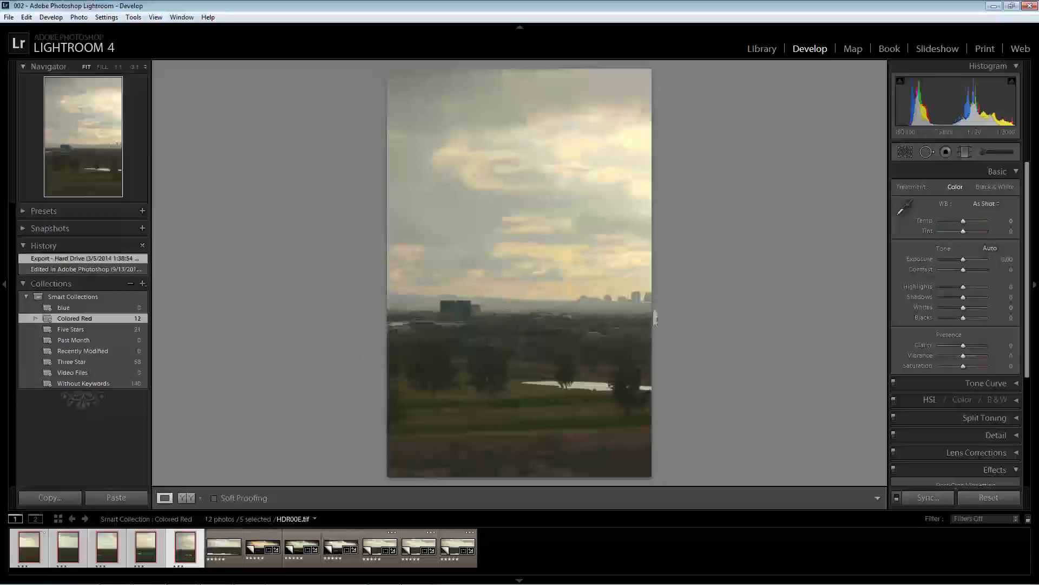
key("Left")
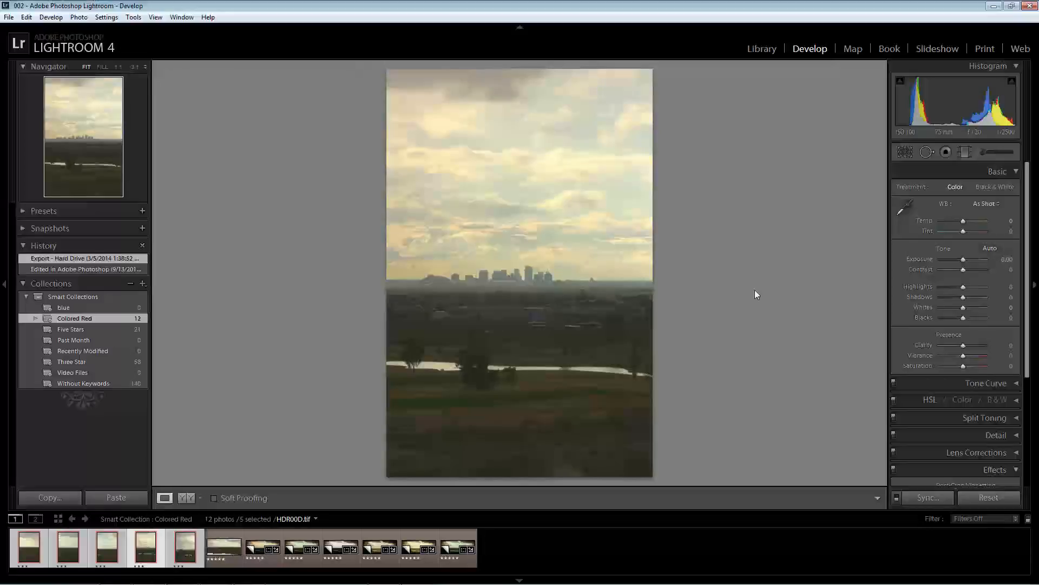
Step: Merge the five selected photos to a panorama in Photoshop, using the Auto layout with Blend Images Together
right_click(132, 550)
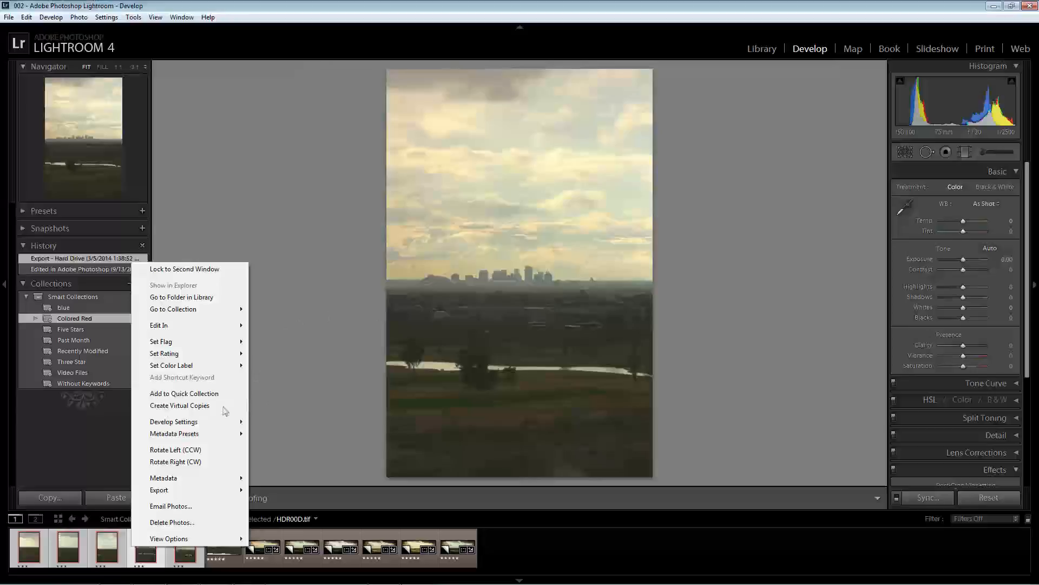
mouse_move(241, 329)
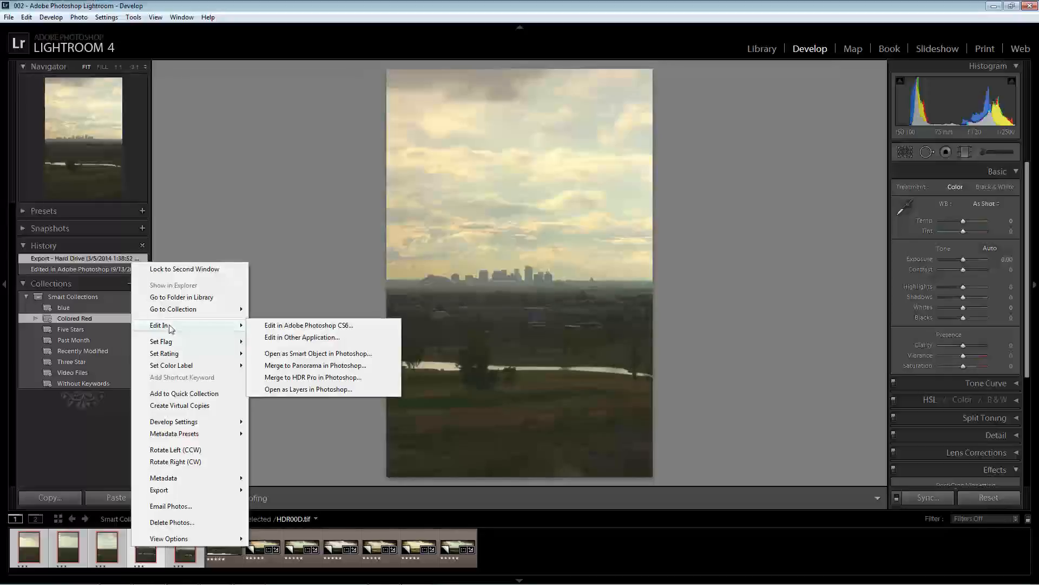
left_click(301, 367)
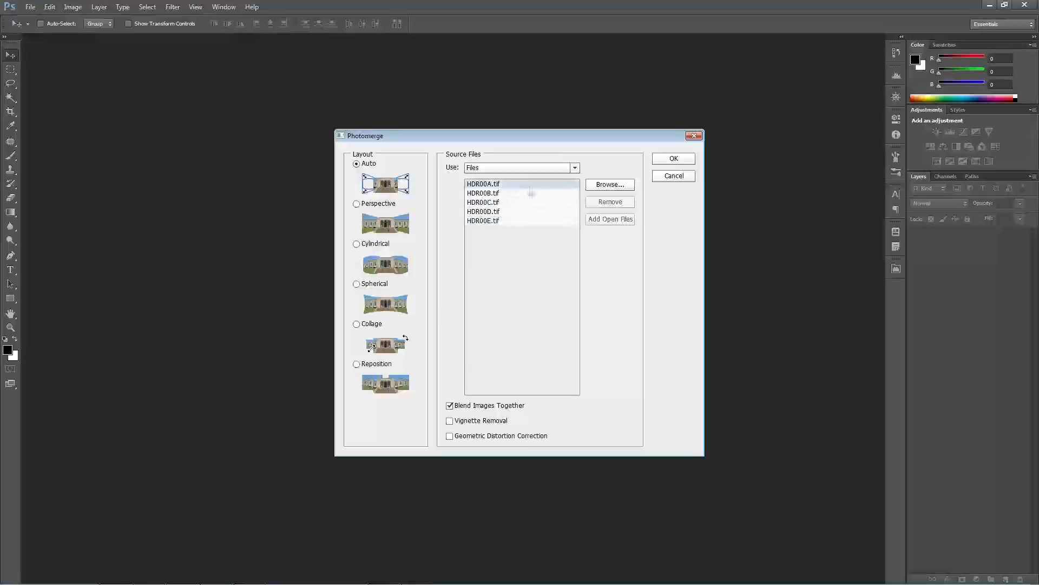
left_click(672, 160)
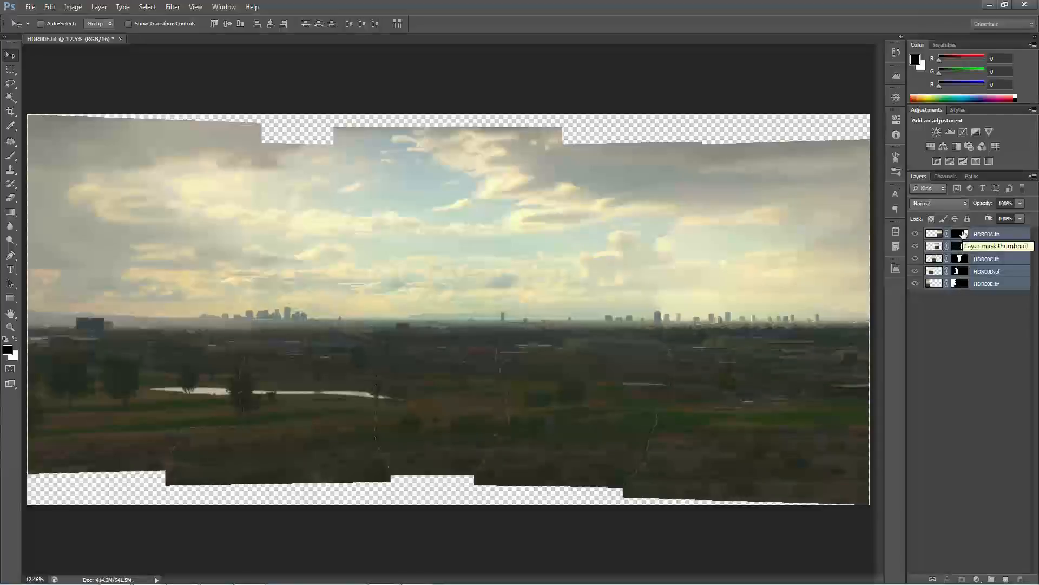
Step: Merge the five masked panorama layers into one layer and duplicate the merged layer
right_click(991, 239)
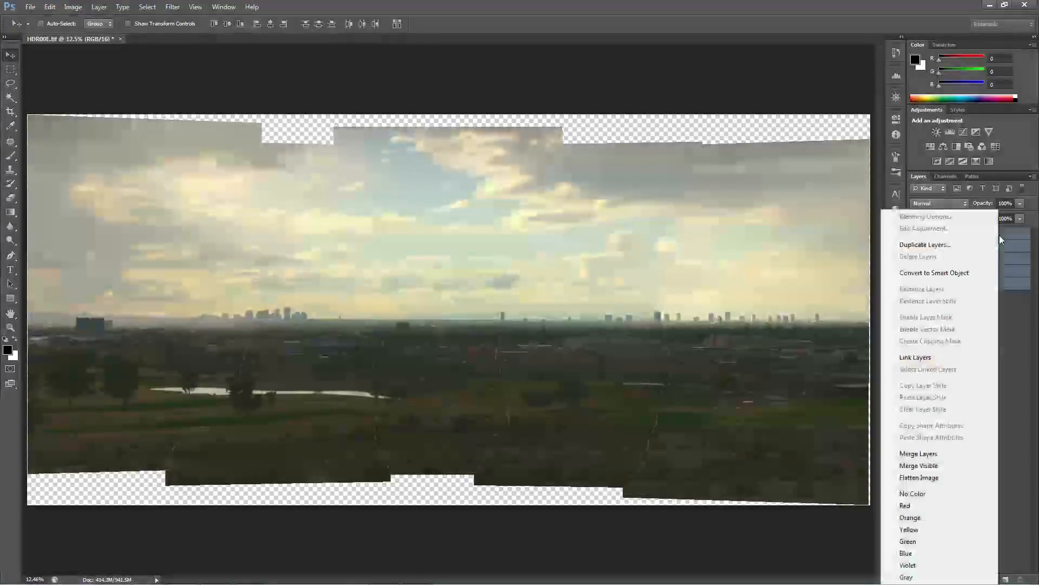
left_click(923, 454)
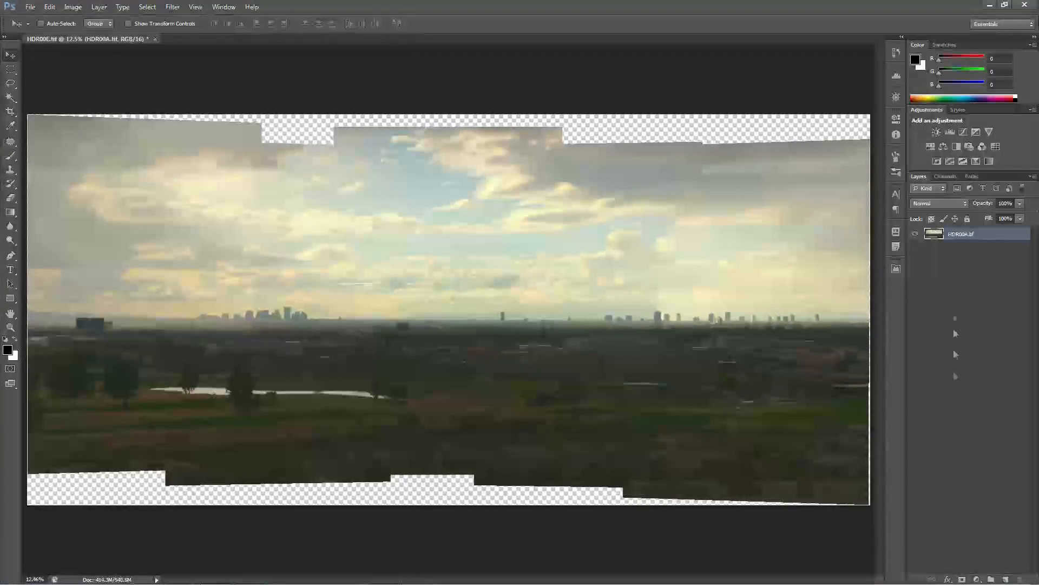
key("ctrl+j")
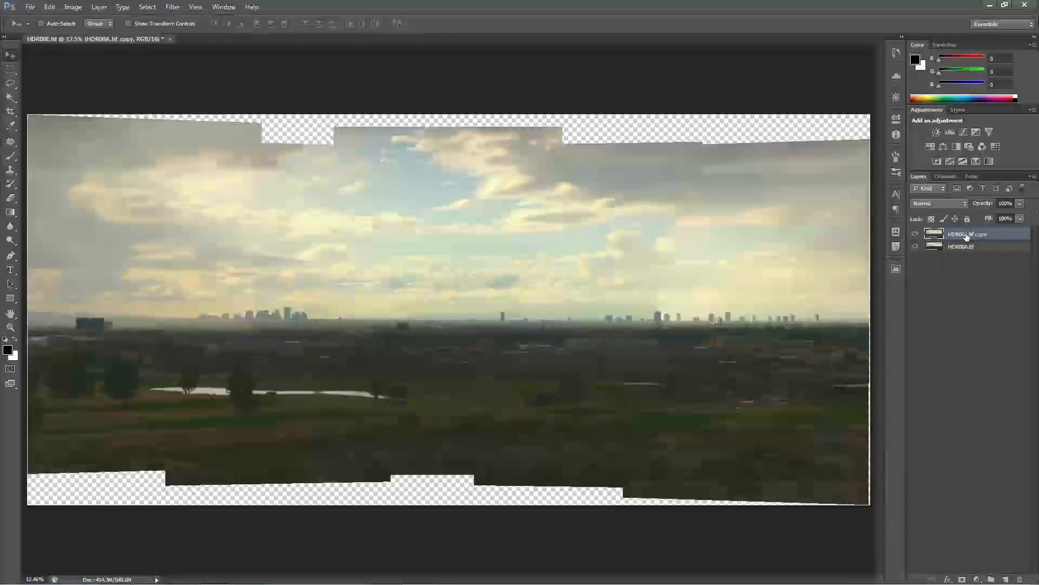
Step: Crop the panorama on all four sides to remove the uneven transparent edges
left_click(11, 112)
left_click_drag(448, 115, 438, 129)
left_click_drag(449, 488, 455, 465)
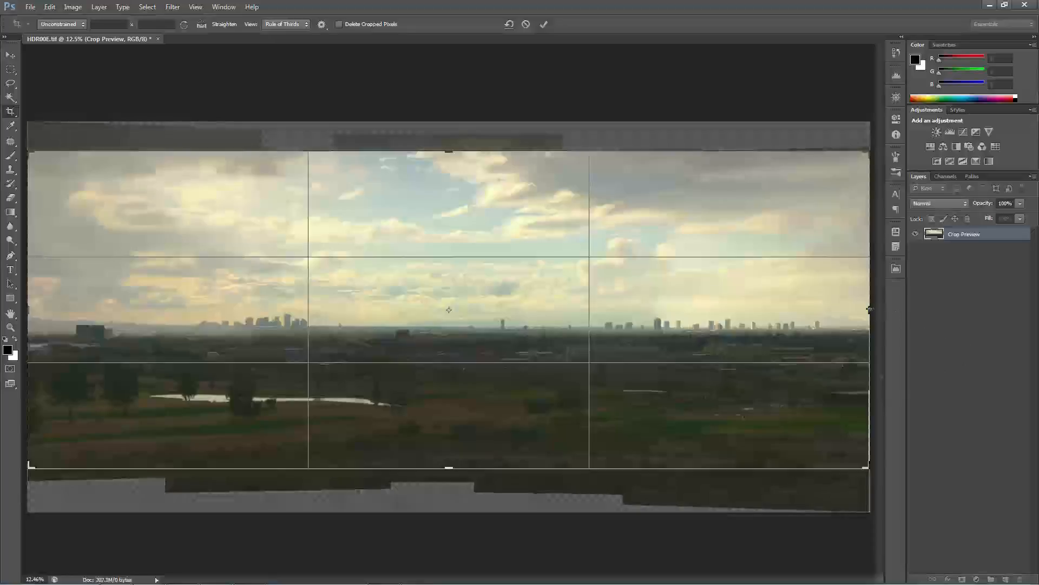
left_click_drag(869, 309, 861, 309)
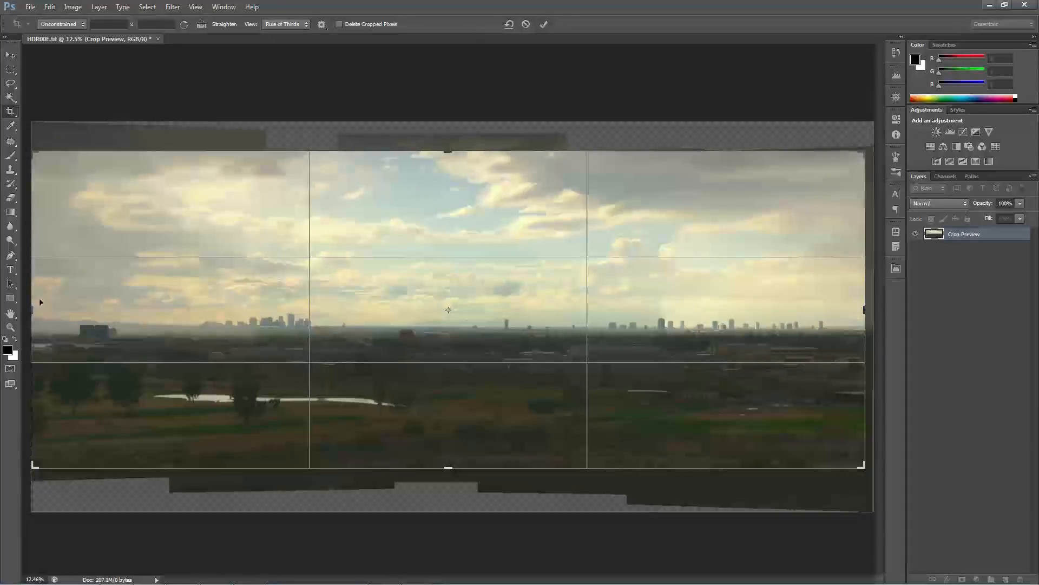
left_click_drag(30, 309, 34, 309)
key("Return")
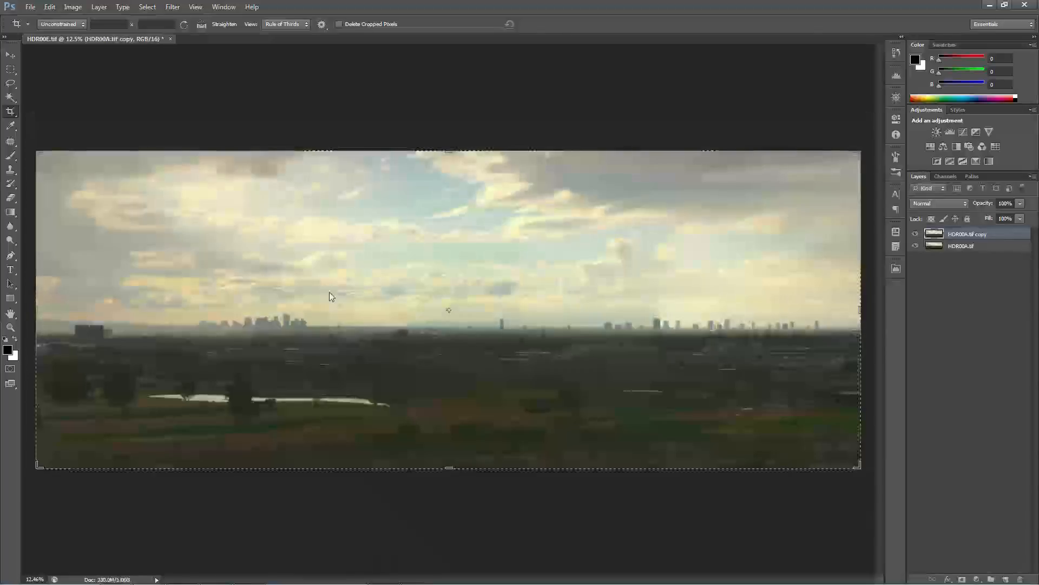
Step: Examine the skyline and clouds of the cropped panorama up close for visible seams using the Navigator
left_click(10, 55)
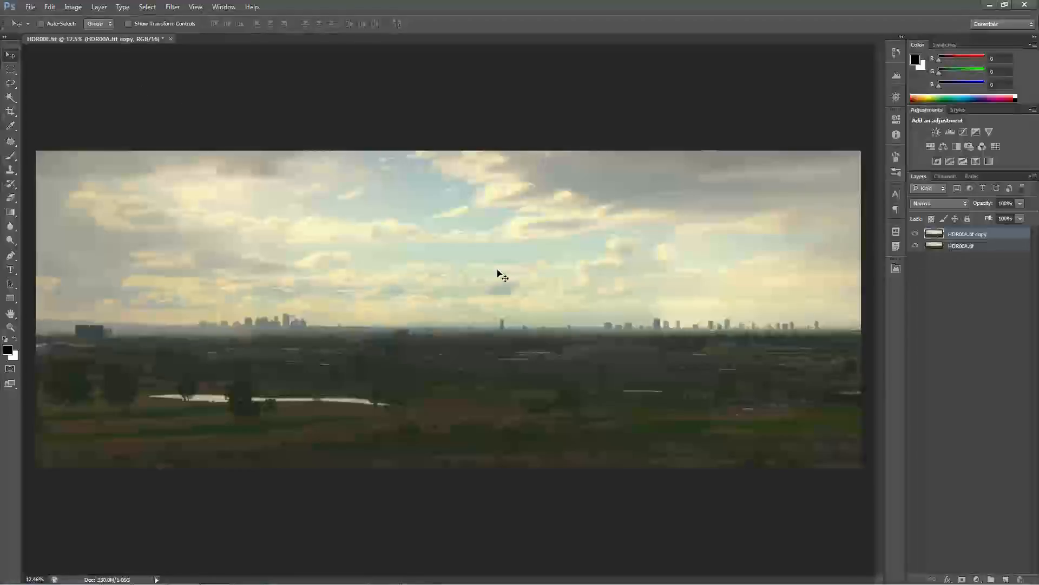
key("z")
left_click_drag(633, 319, 691, 347)
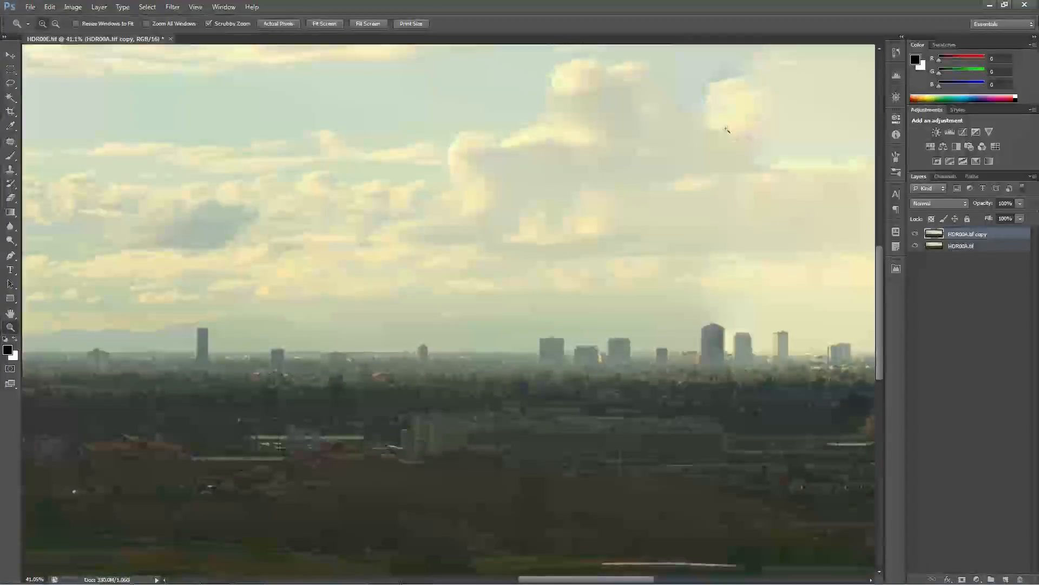
left_click(896, 98)
left_click_drag(807, 197, 862, 184)
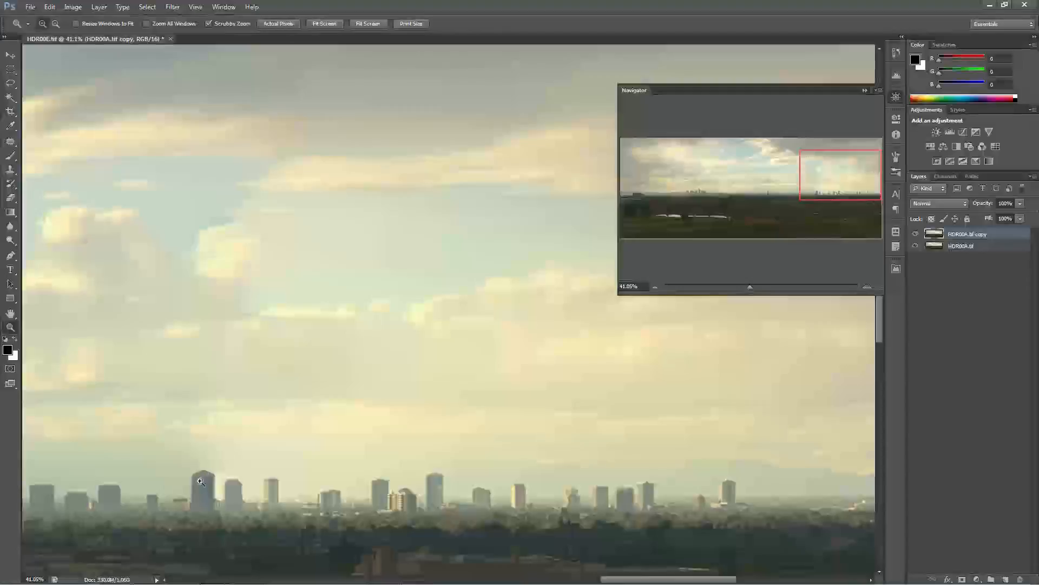
left_click_drag(819, 196, 695, 179)
key("ctrl+0")
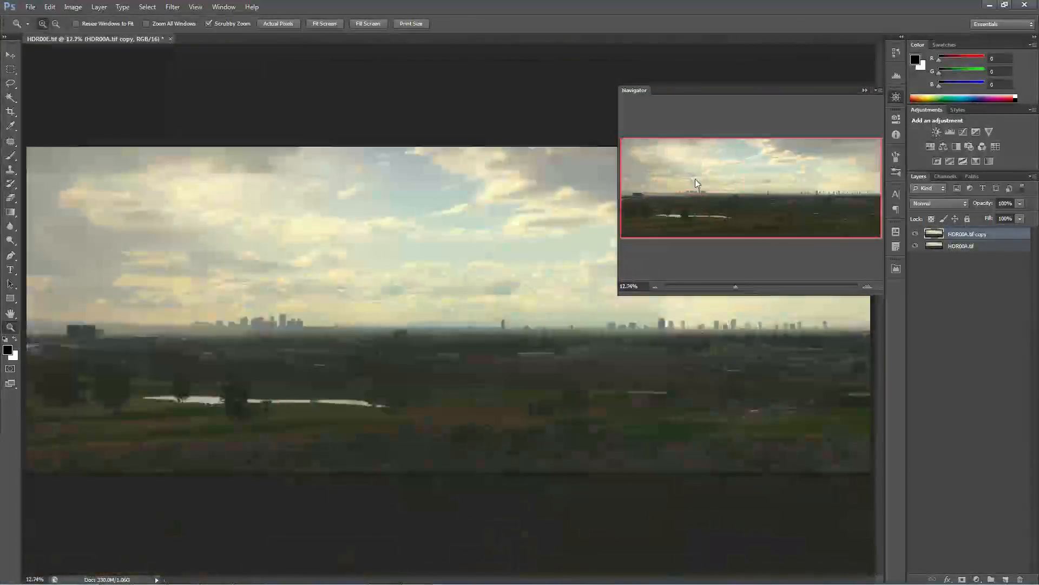
left_click(864, 90)
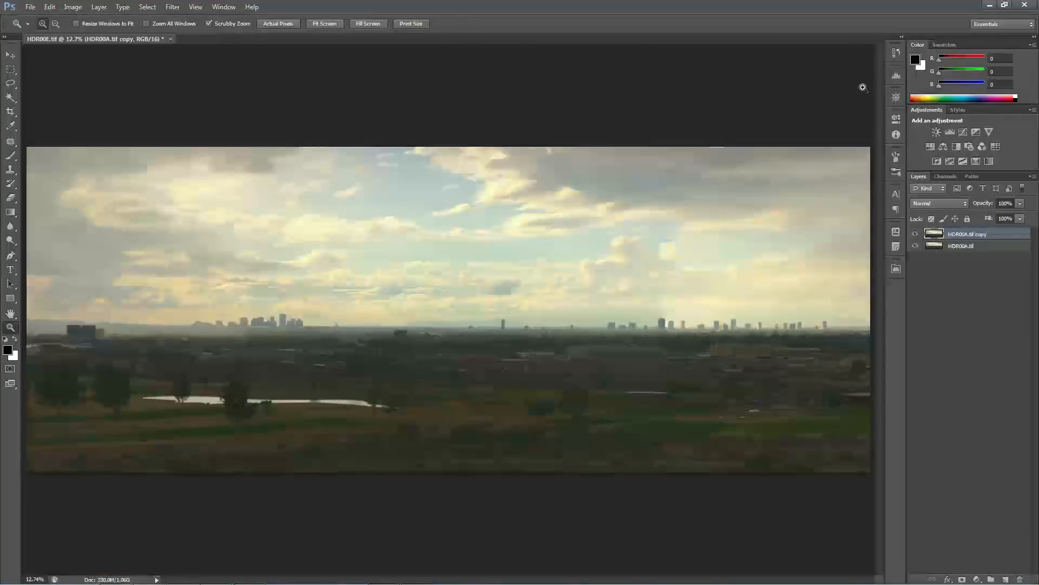
Step: Close the panorama document without saving the changes
left_click(170, 40)
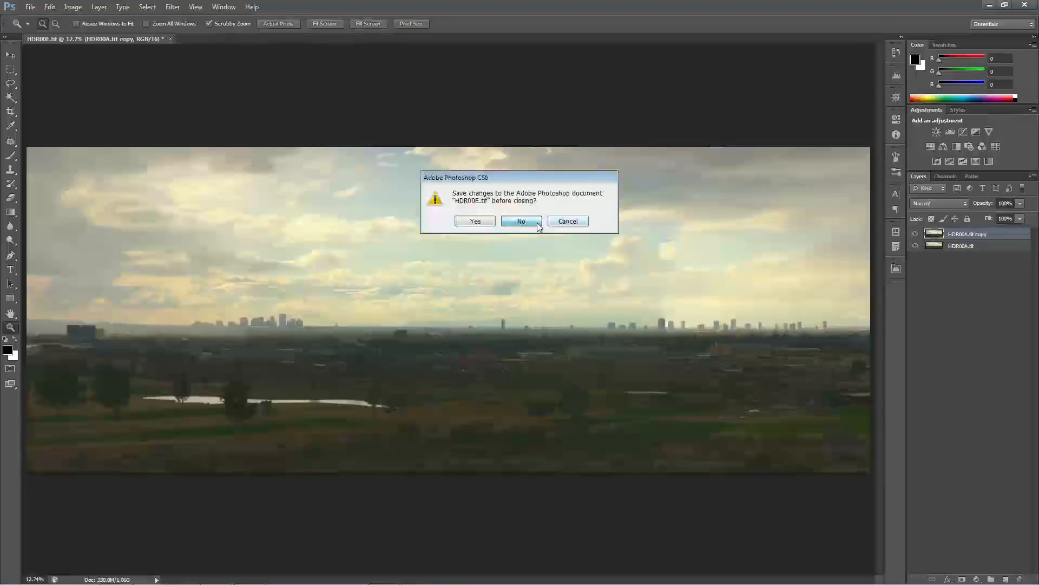
left_click(522, 222)
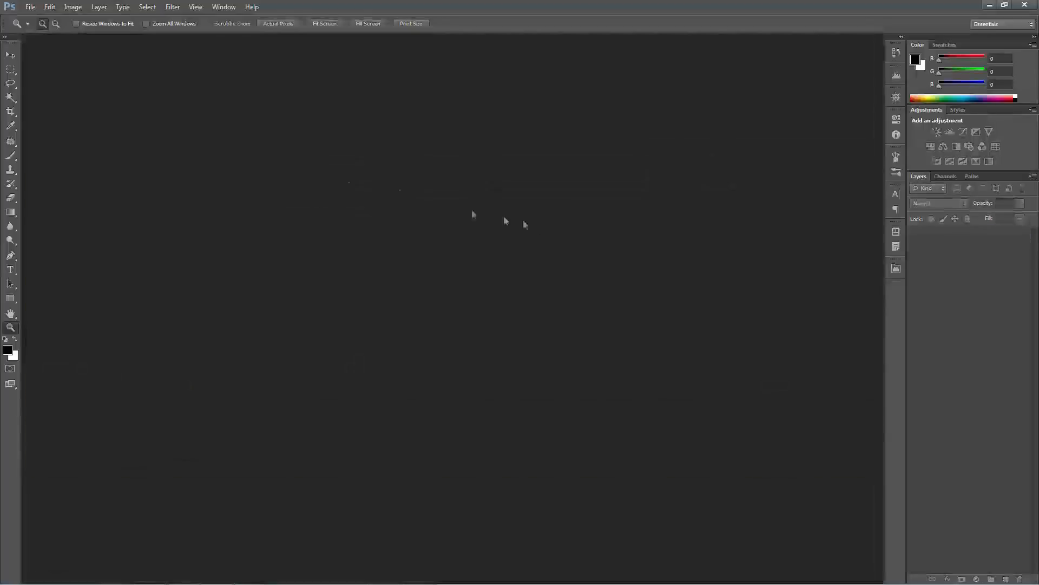
Step: Load HDR00A.tif to HDR00E.tif from the Panoramic folder into a single document as a layer stack, without automatic alignment
left_click(31, 7)
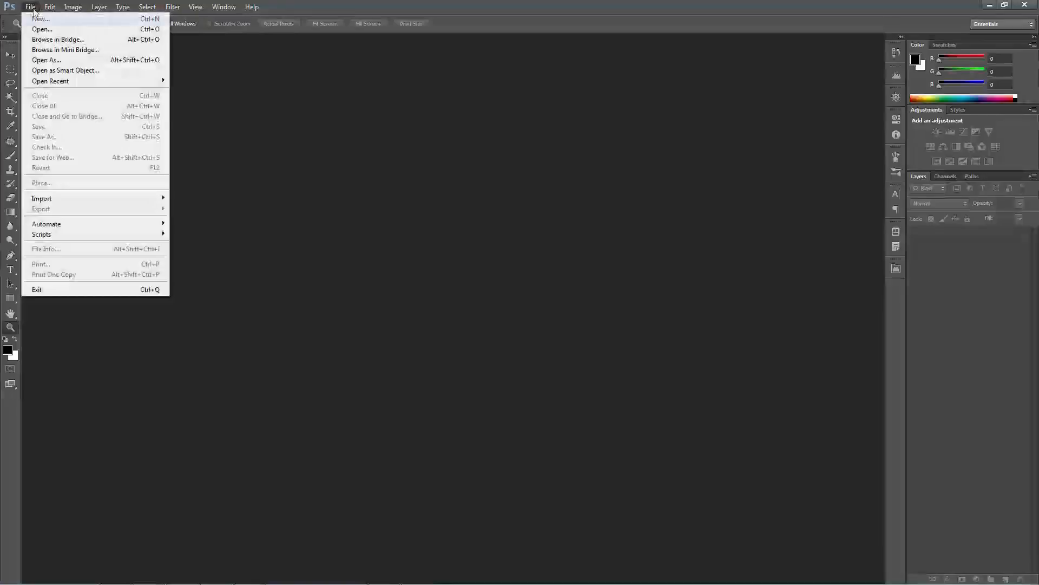
mouse_move(72, 233)
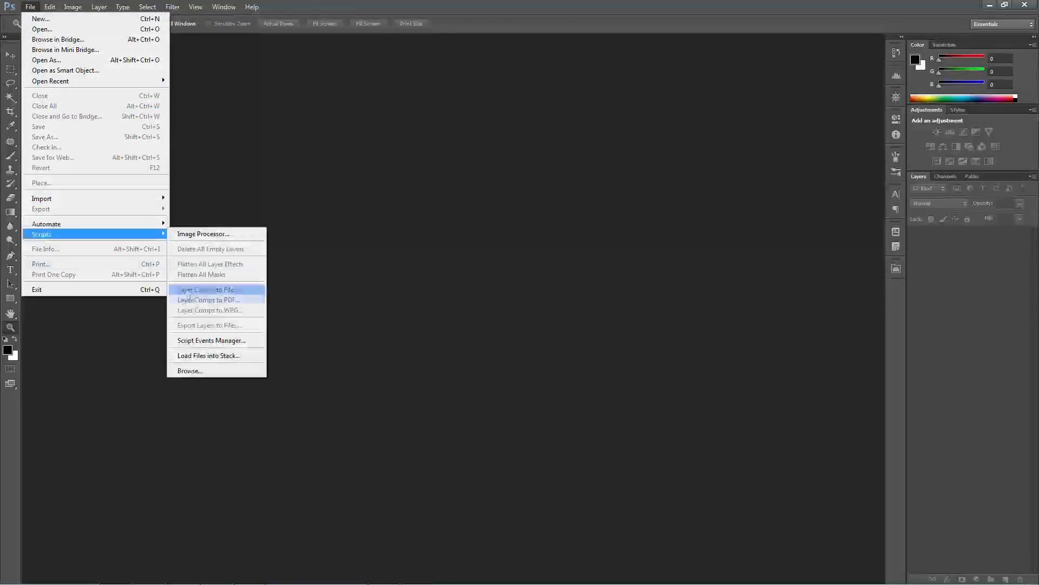
left_click(218, 353)
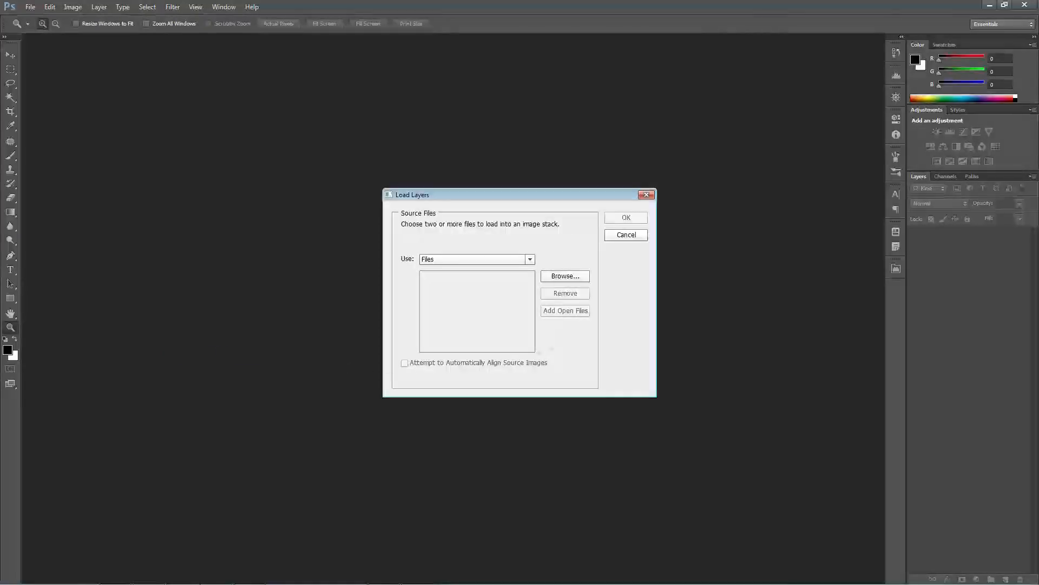
left_click(563, 276)
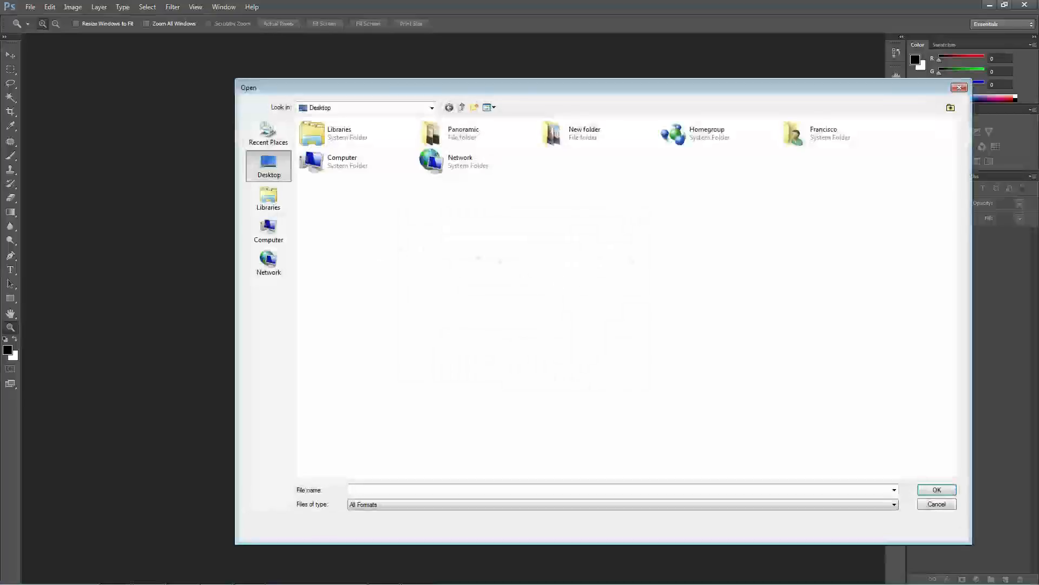
double_click(462, 132)
left_click_drag(633, 247, 299, 117)
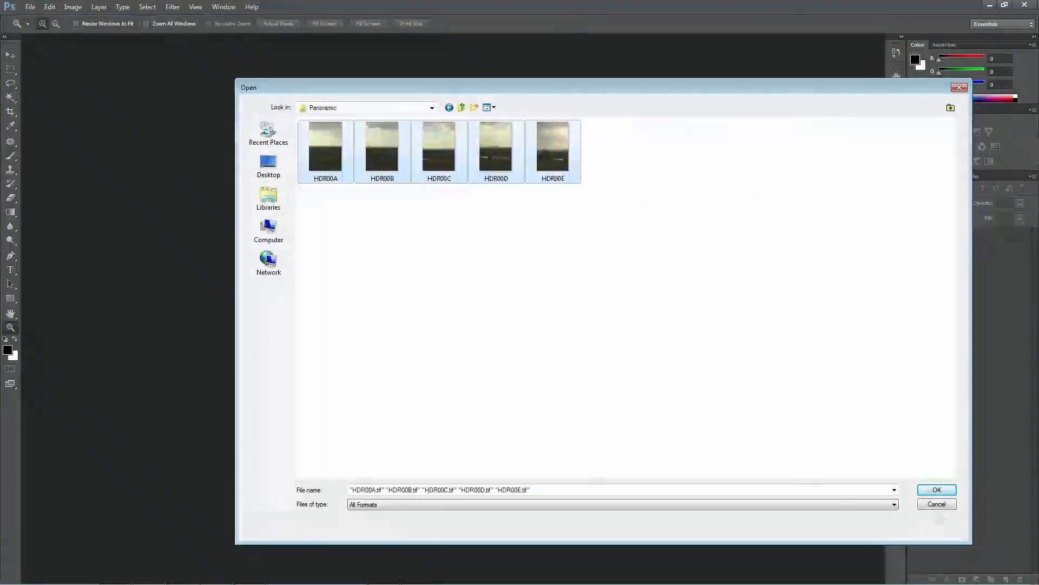
left_click(940, 492)
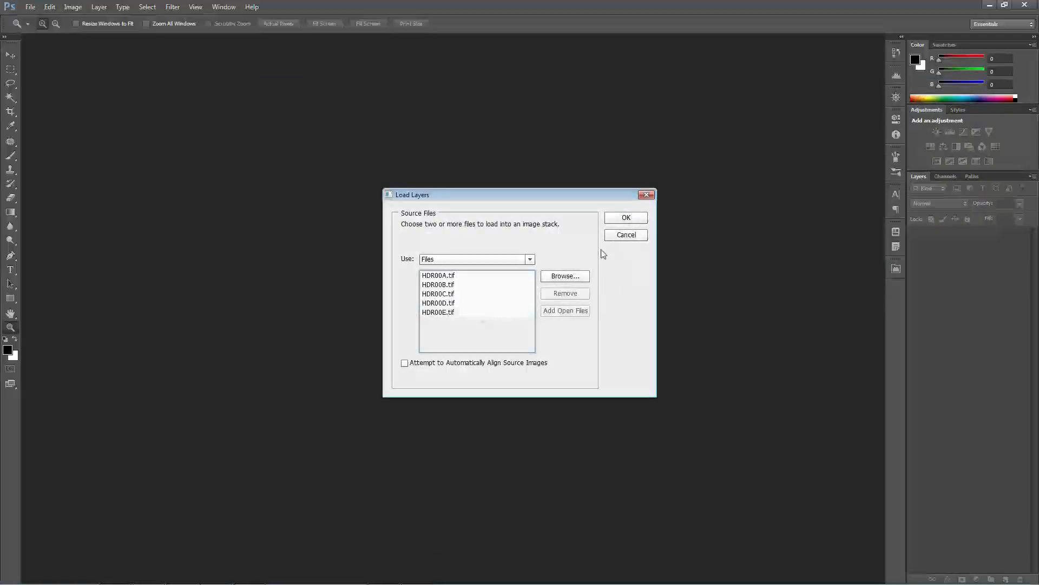
left_click(636, 218)
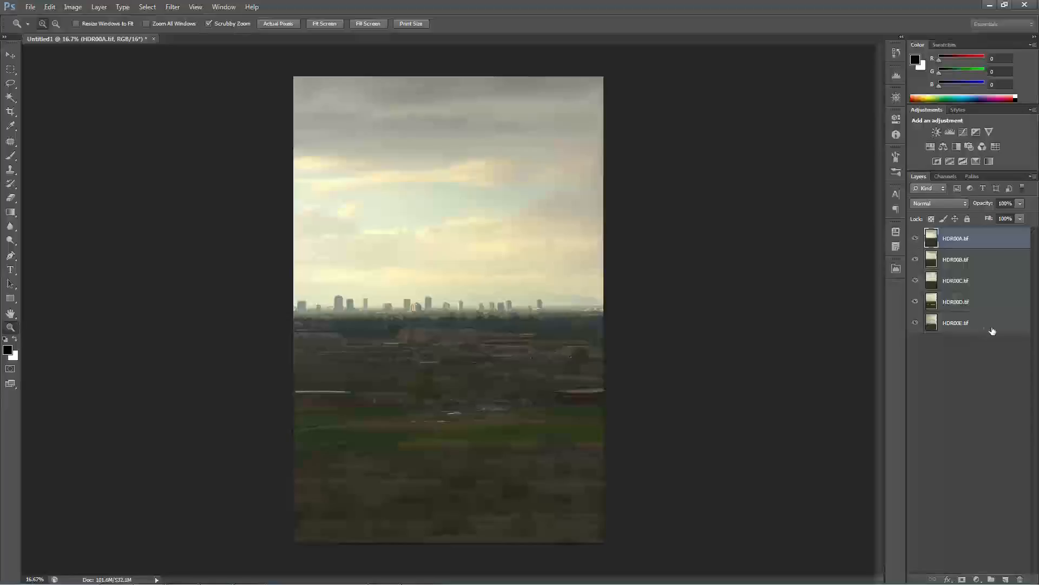
Step: Auto-align all five photo layers using the Auto projection
left_click(992, 330, "shift")
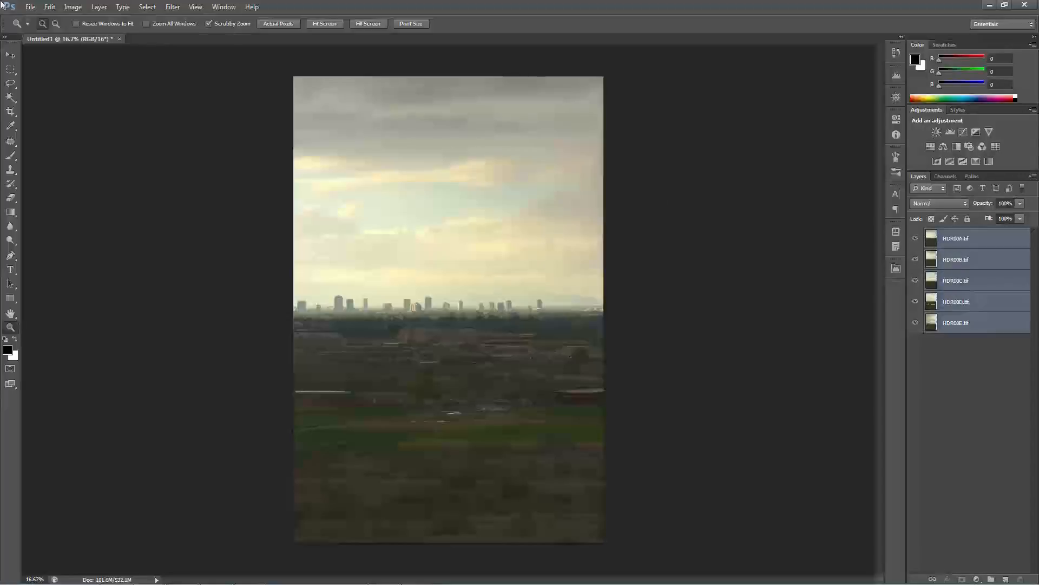
left_click(56, 7)
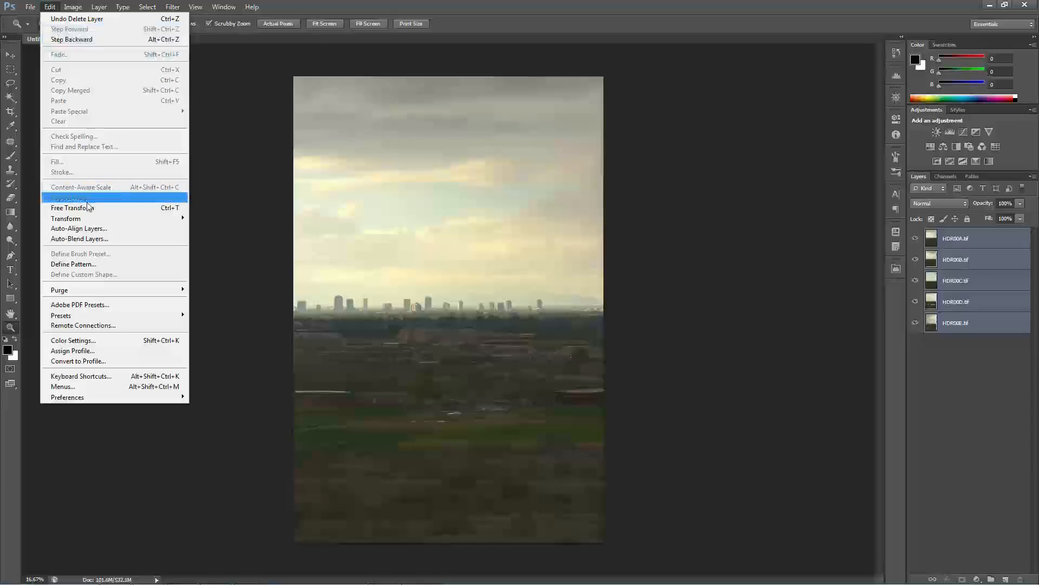
left_click(94, 230)
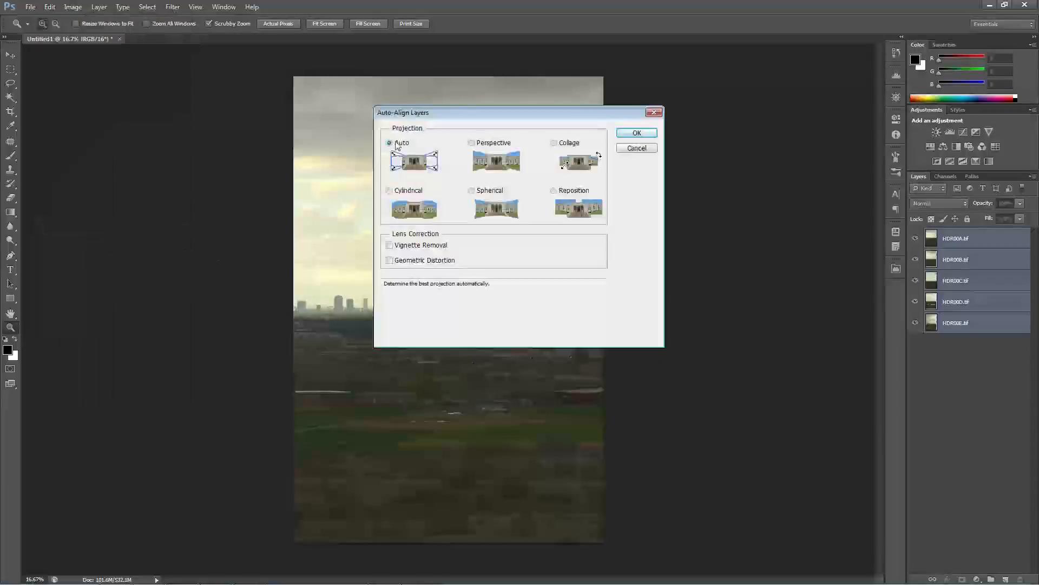
left_click(637, 132)
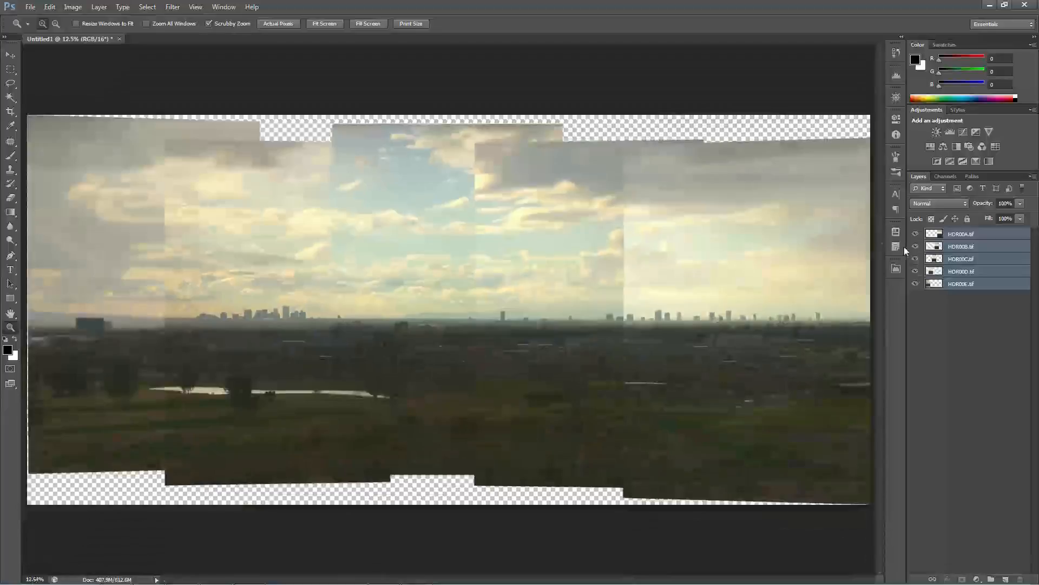
Step: Auto-blend the five aligned photo layers with the Panorama method, keeping Seamless Tones and Colors on
left_click(85, 8)
mouse_move(50, 6)
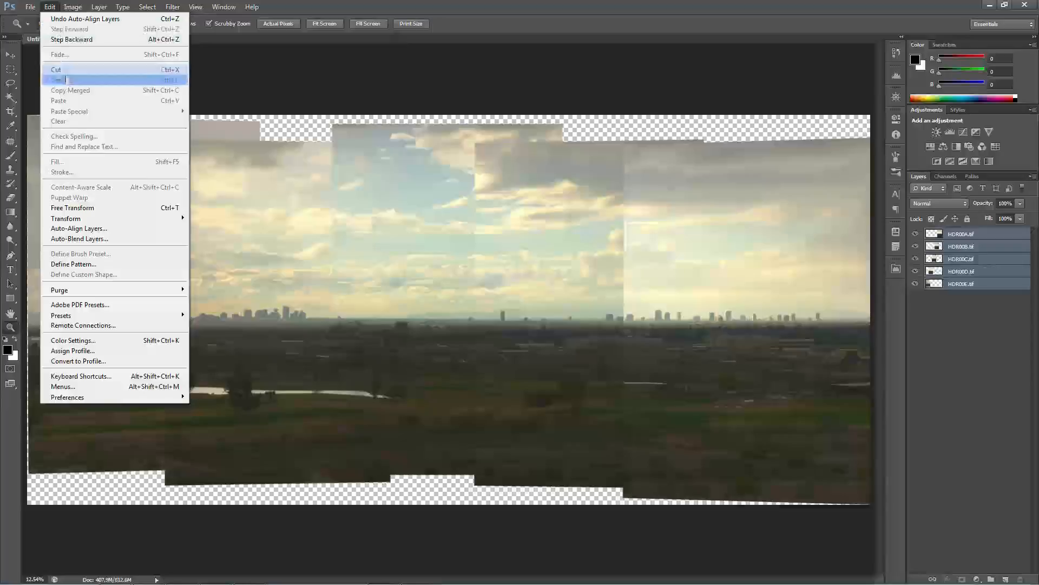
left_click(105, 239)
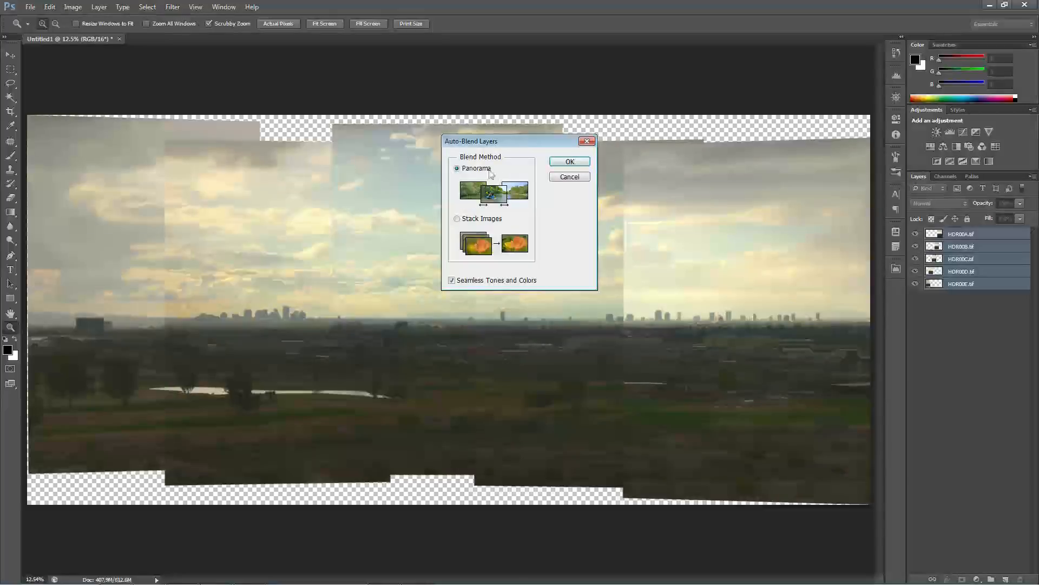
left_click(559, 161)
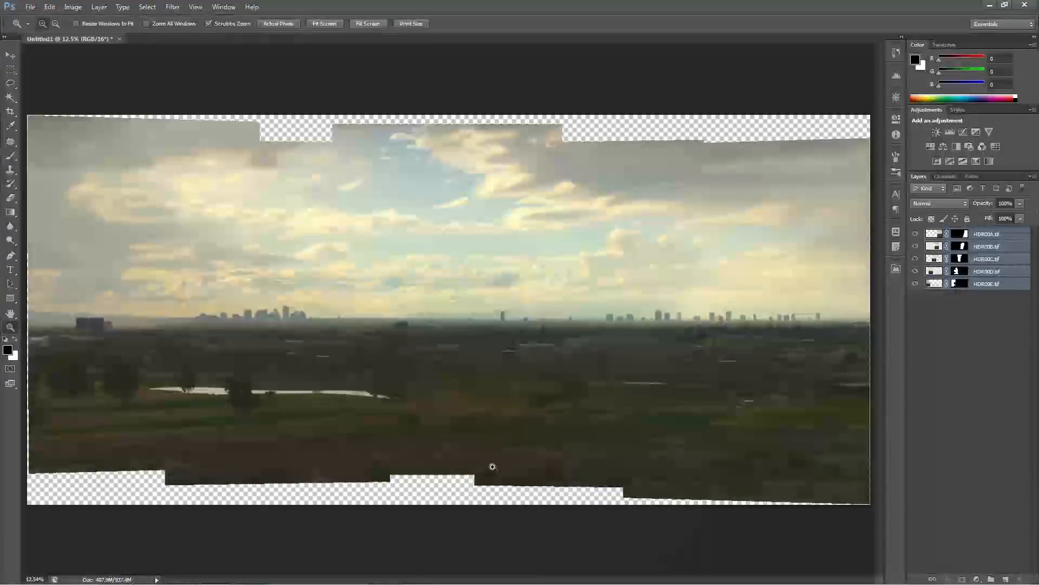
Step: Merge the five masked photo layers into a single layer and duplicate the merged layer
left_click_drag(508, 432, 409, 402)
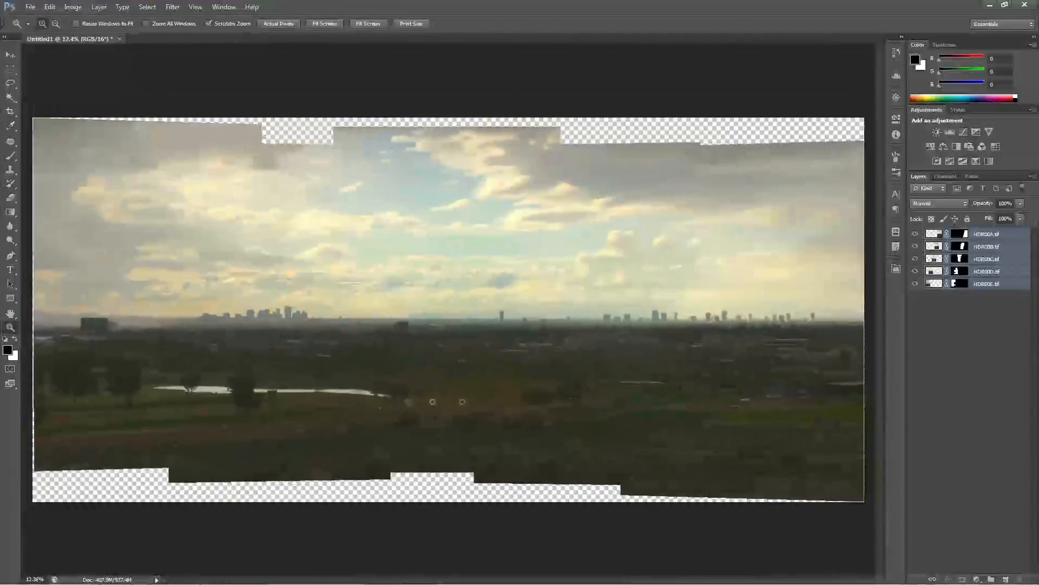
right_click(991, 275)
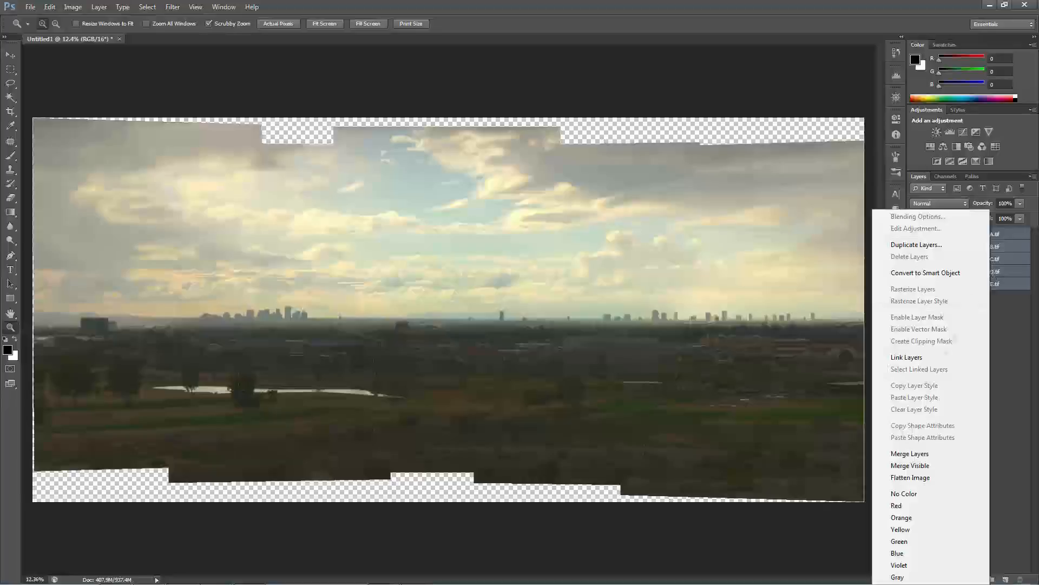
left_click(1011, 367)
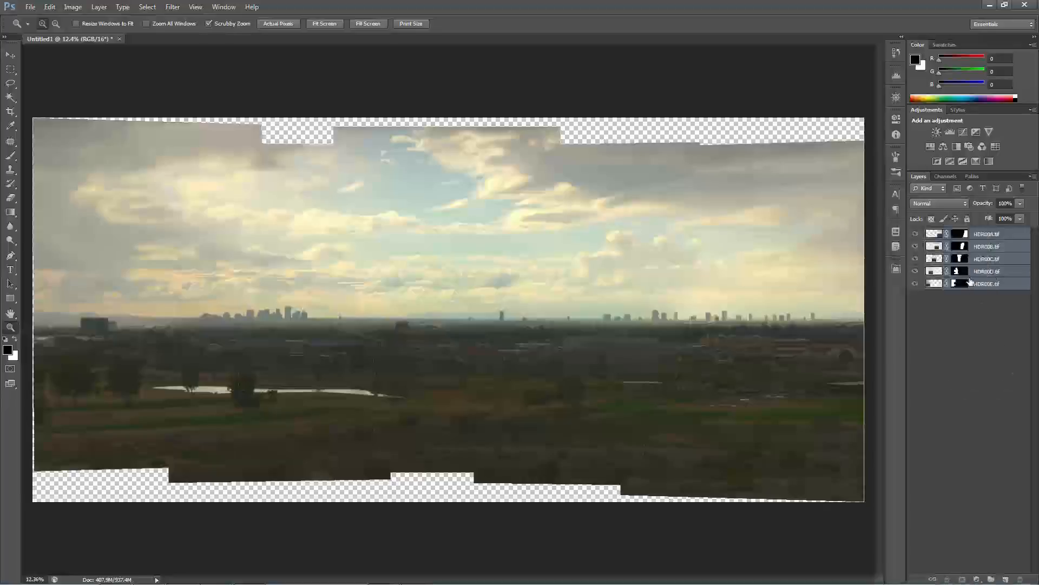
right_click(979, 236)
left_click(928, 456)
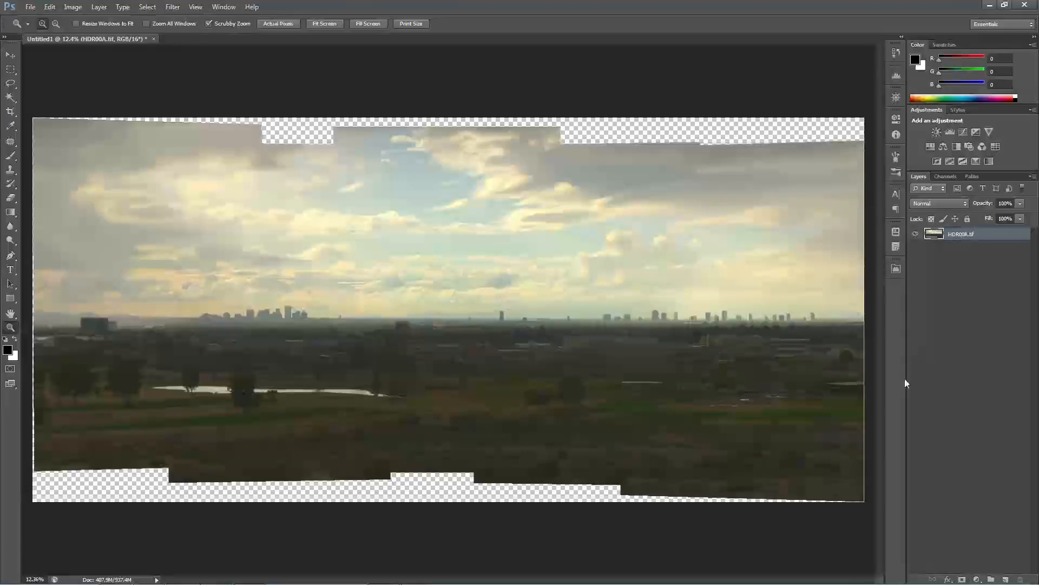
key("ctrl+j")
Step: Pull the crop boundary inward on all four sides to exclude the transparent, jagged edges of the panorama
left_click(10, 111)
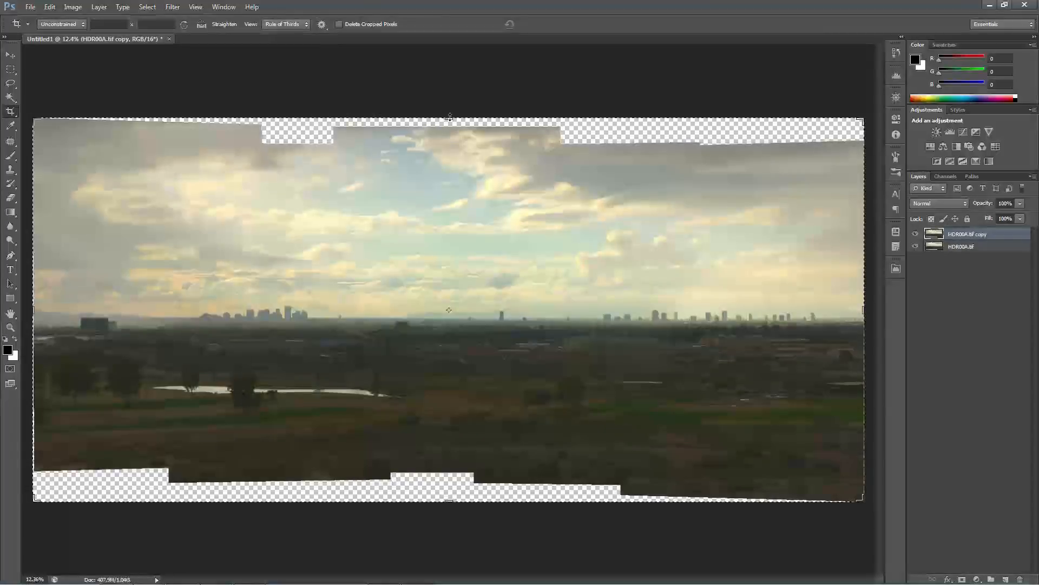
left_click_drag(449, 116, 449, 154)
left_click_drag(451, 484, 449, 460)
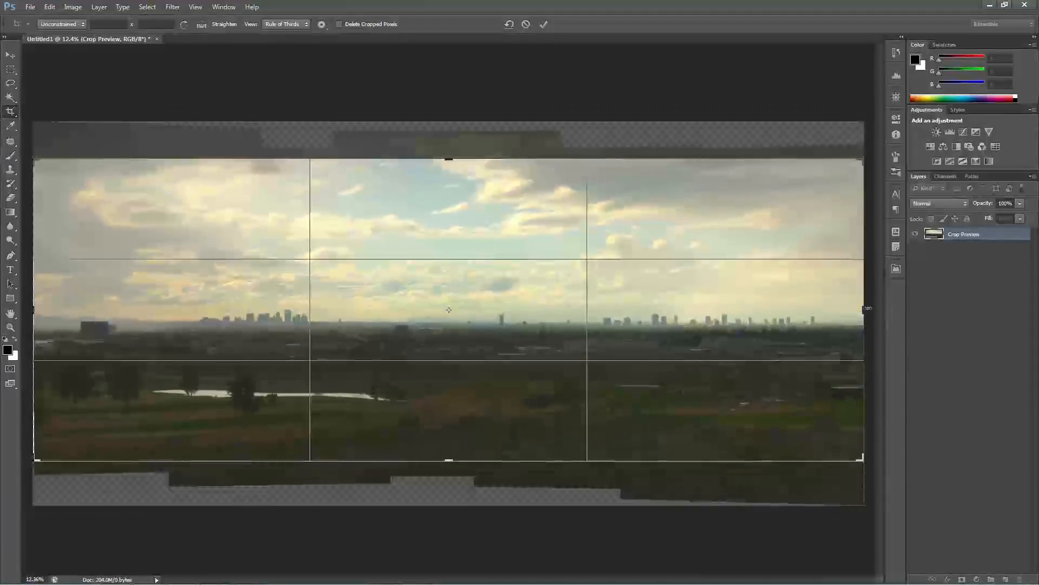
left_click_drag(868, 308, 853, 309)
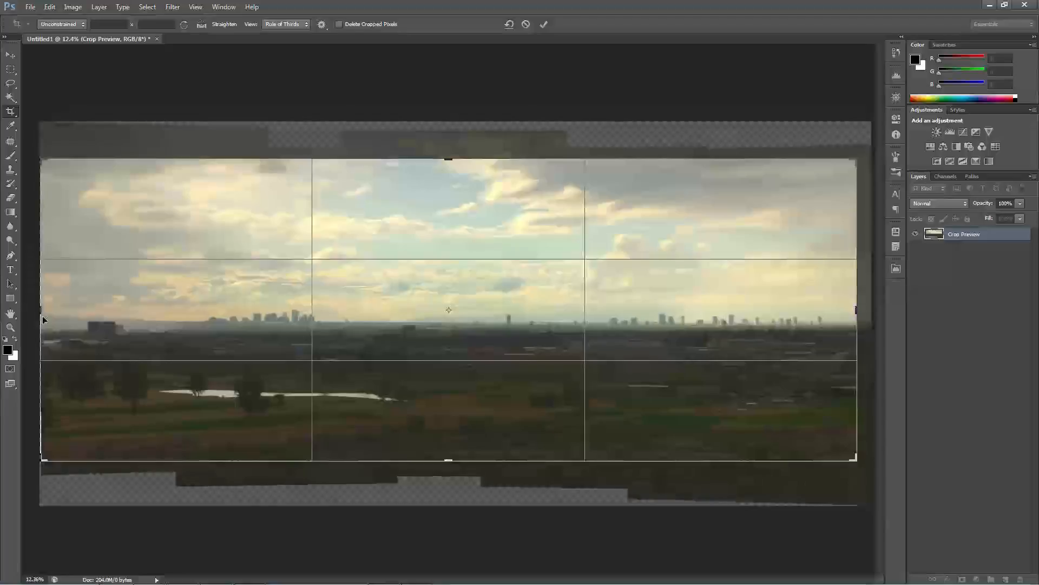
left_click_drag(42, 311, 50, 311)
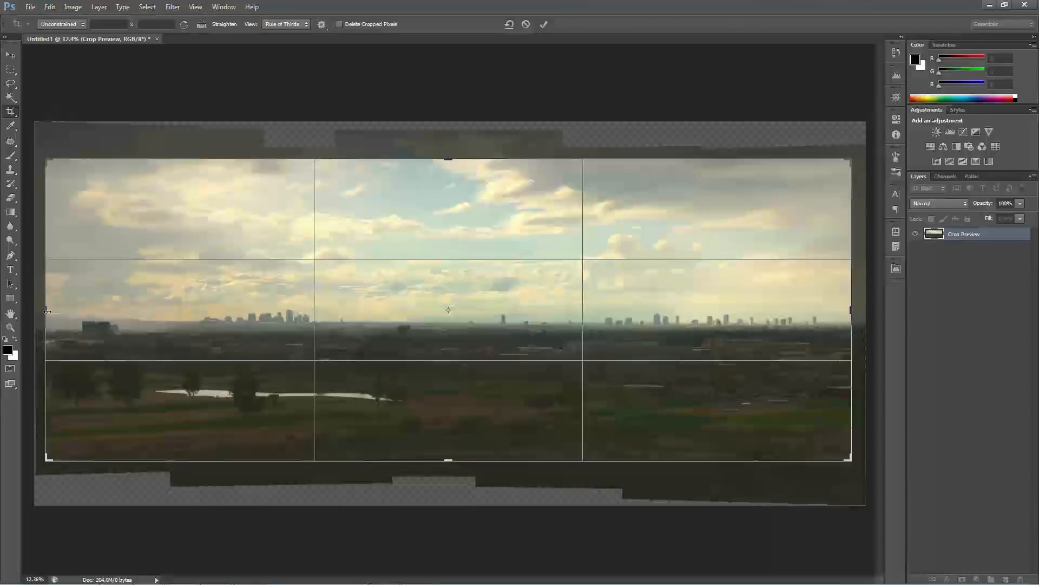